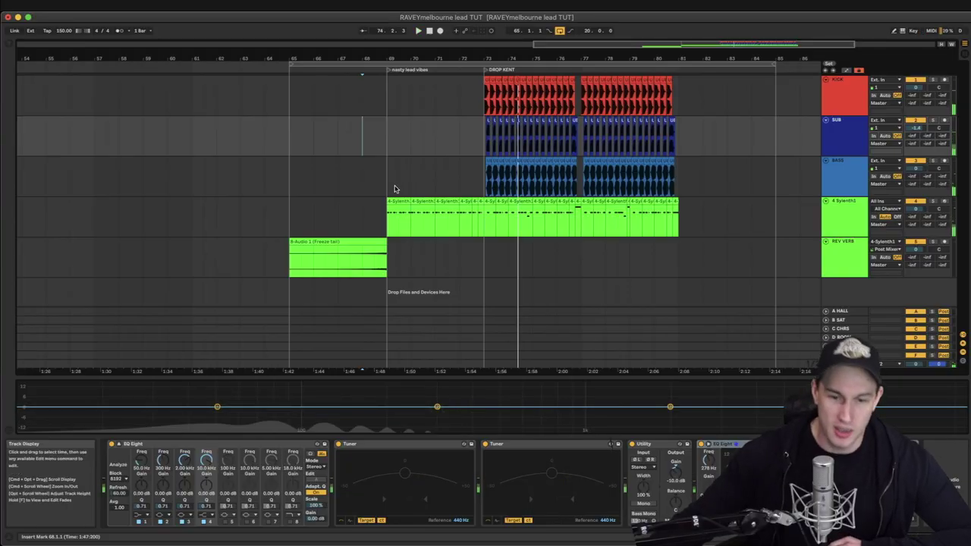
Select the 4 Sylenth1 lead track at bar 69 and bypass its Pro-Q 3, EQ Three, EQ Eight and A Bit Warmer devices
left_click(372, 241)
left_click(392, 219)
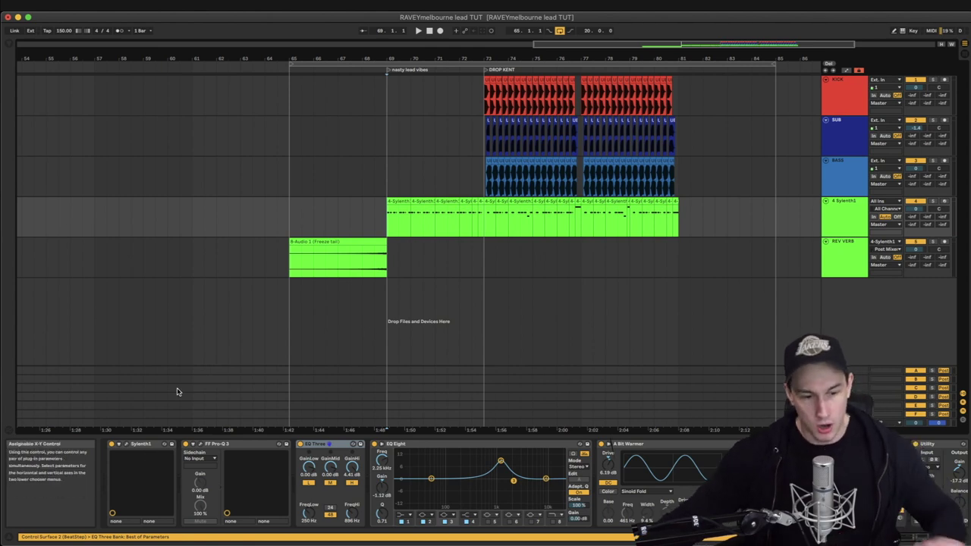
left_click(184, 445)
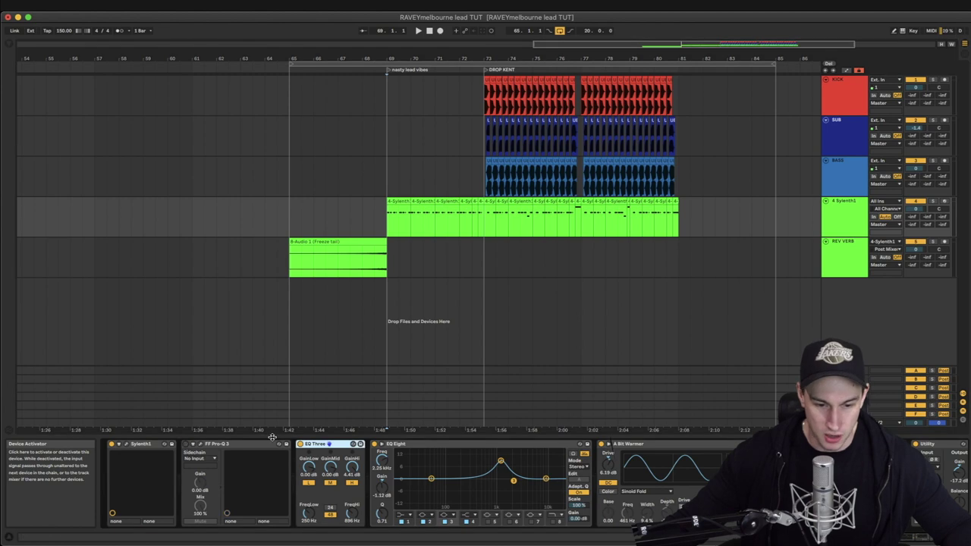
left_click(300, 444)
left_click(376, 444)
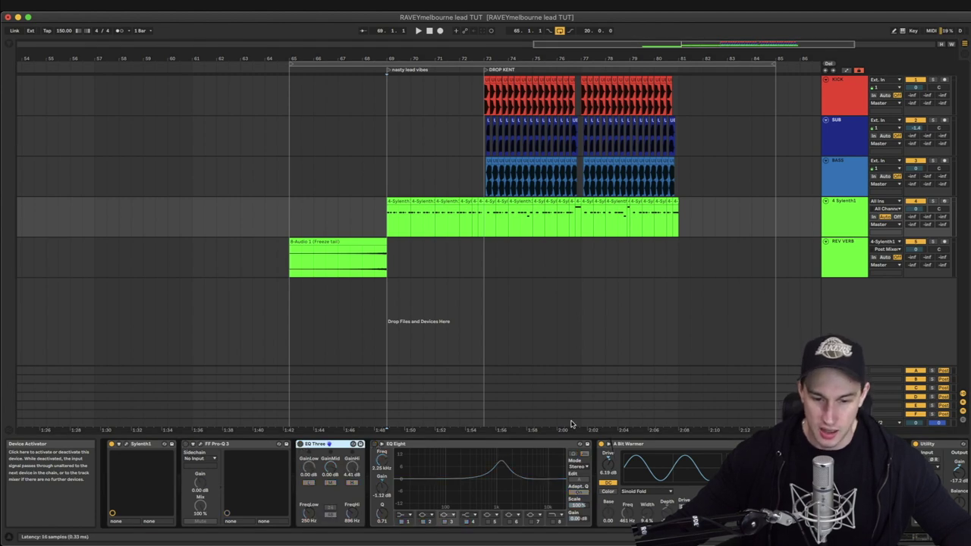
left_click(601, 445)
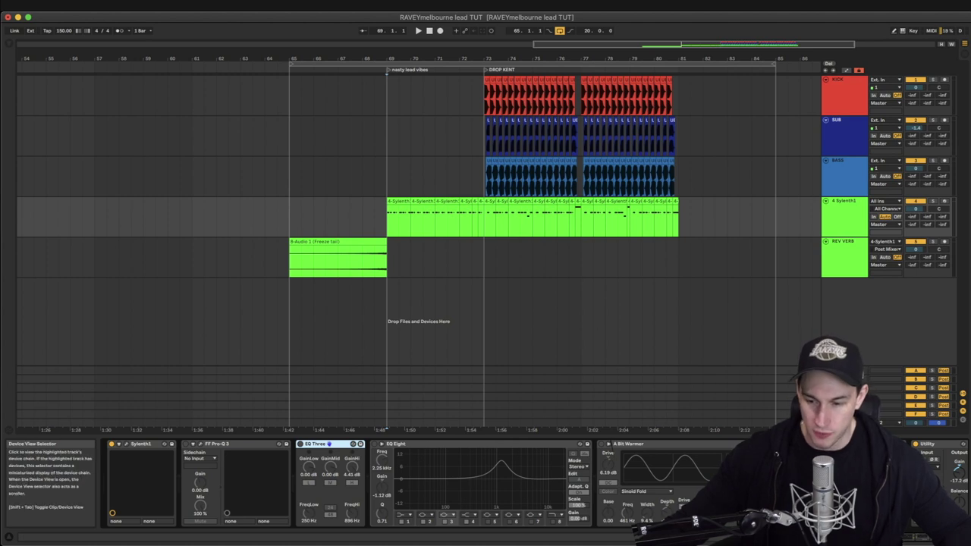
scroll(535, 484, "right", 4)
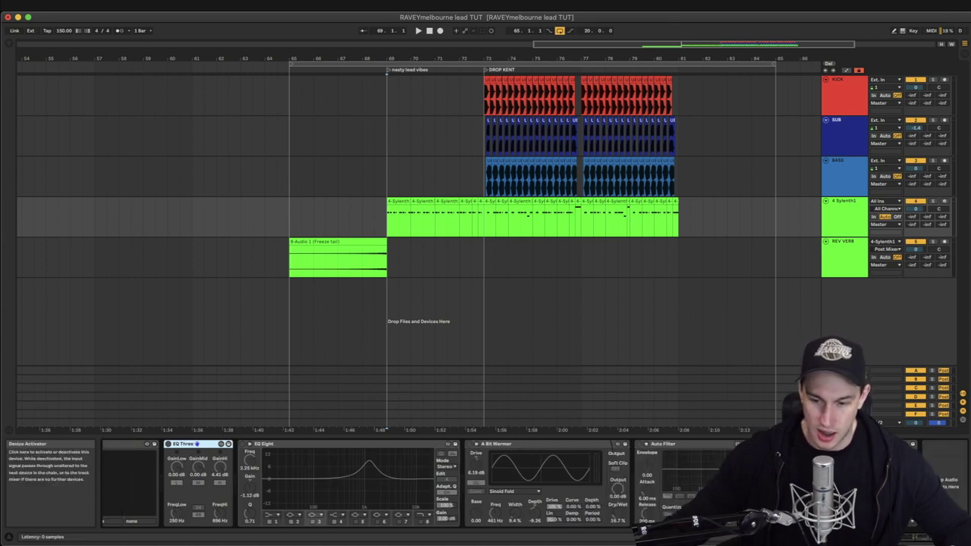
scroll(169, 447, "left", 4)
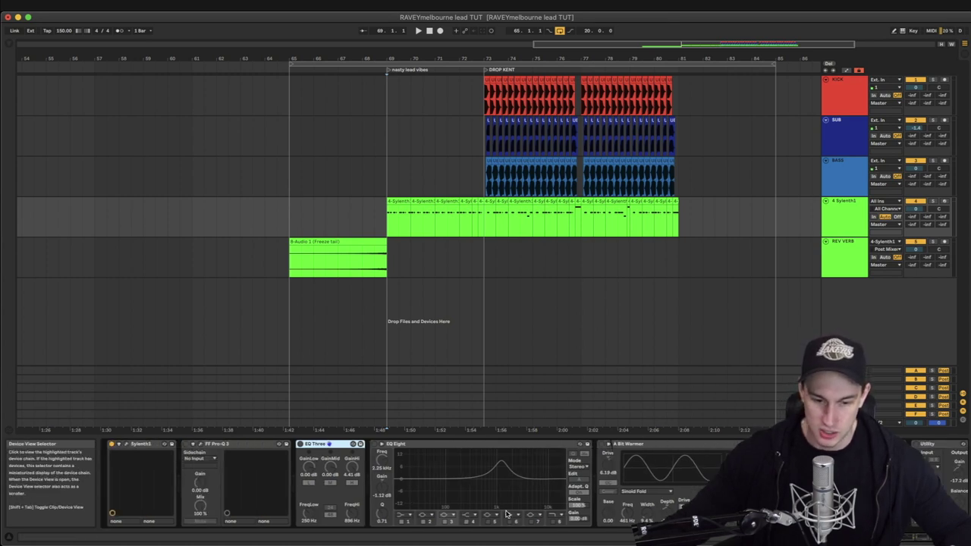
Show the lead track's whole Sylenth1 plug-in window, duplicate the track, and select the original 4 Sylenth1 track again
left_click(131, 444)
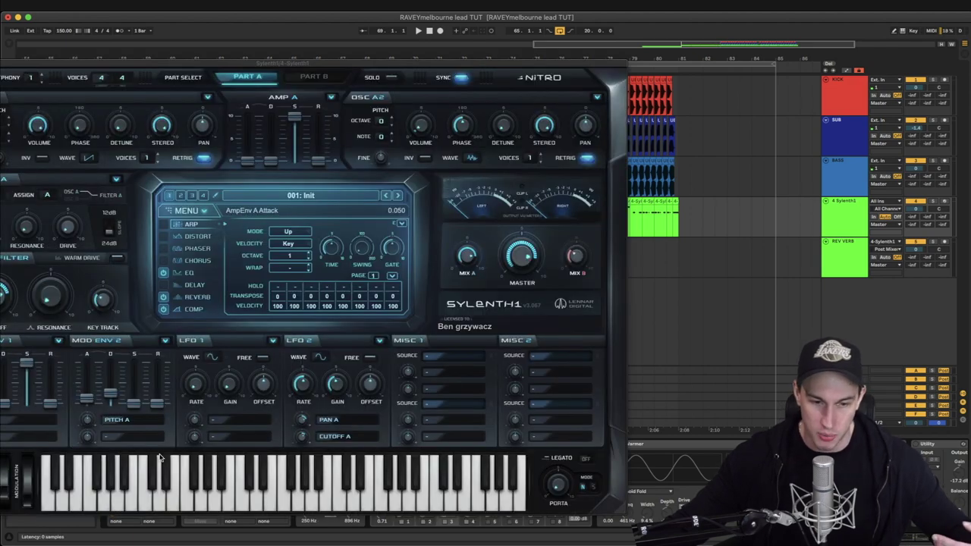
left_click_drag(112, 64, 296, 55)
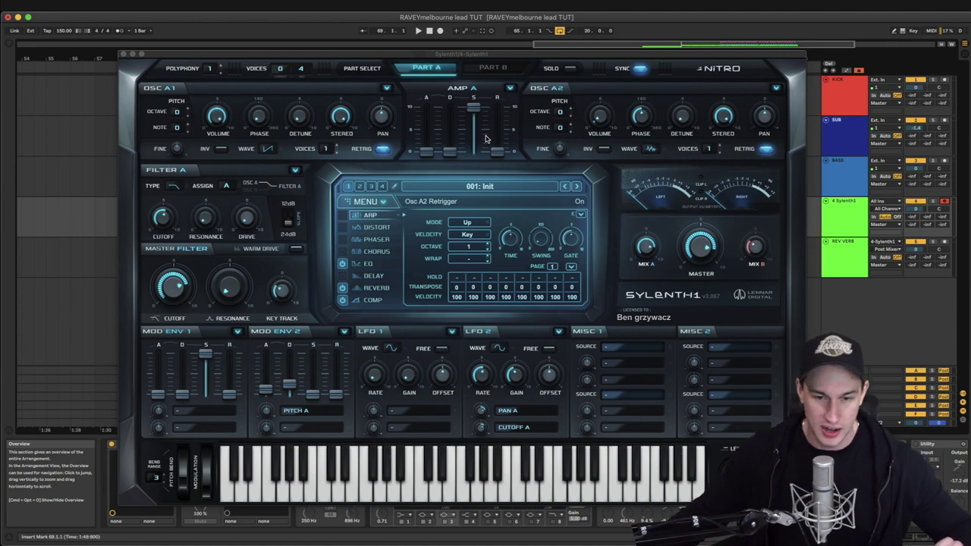
key("super+d")
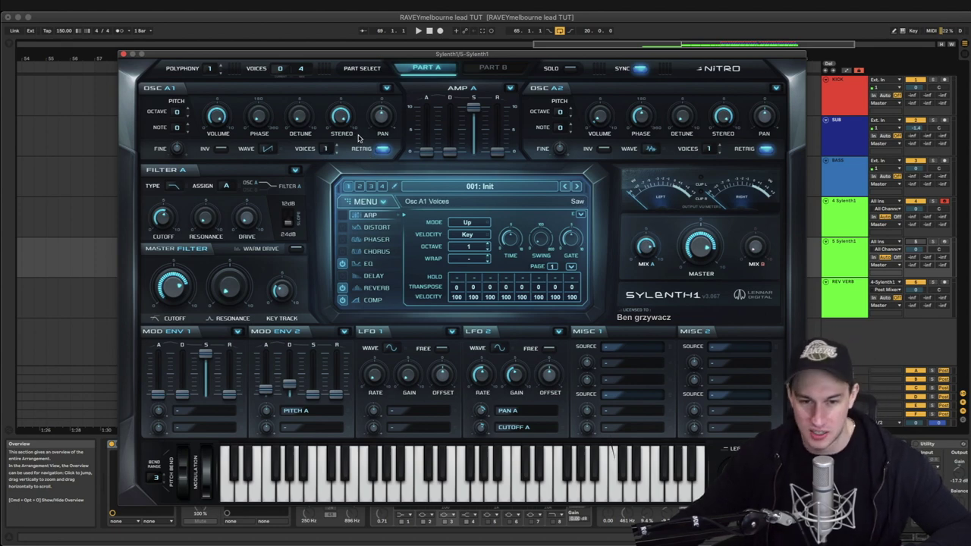
key("Up")
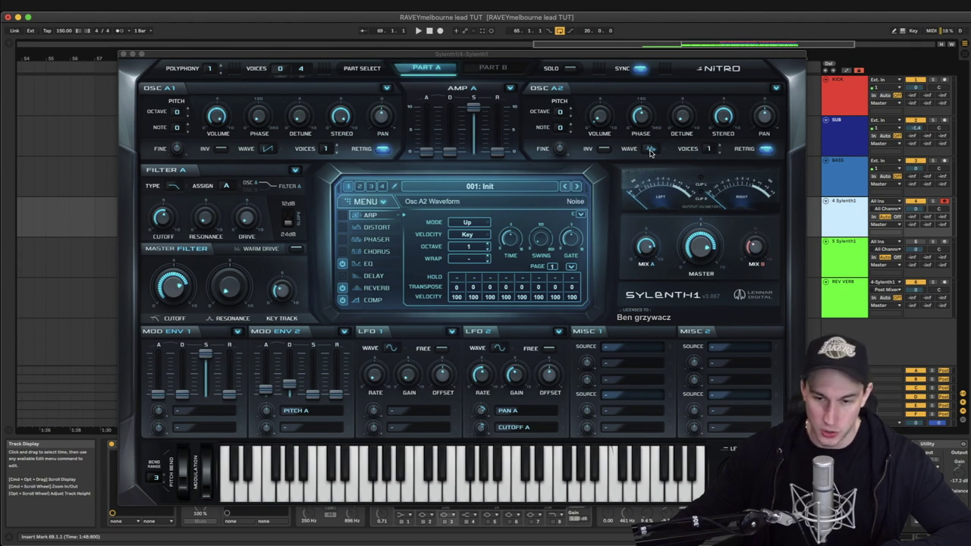
Set the volume of Part A's noise oscillator A2 to 0.521
left_click(601, 121)
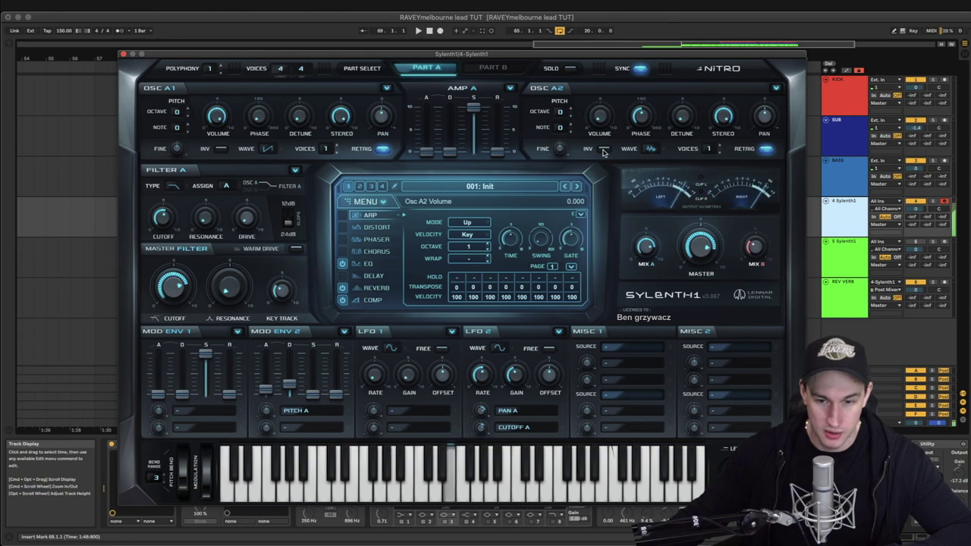
scroll(597, 121, "down", 2)
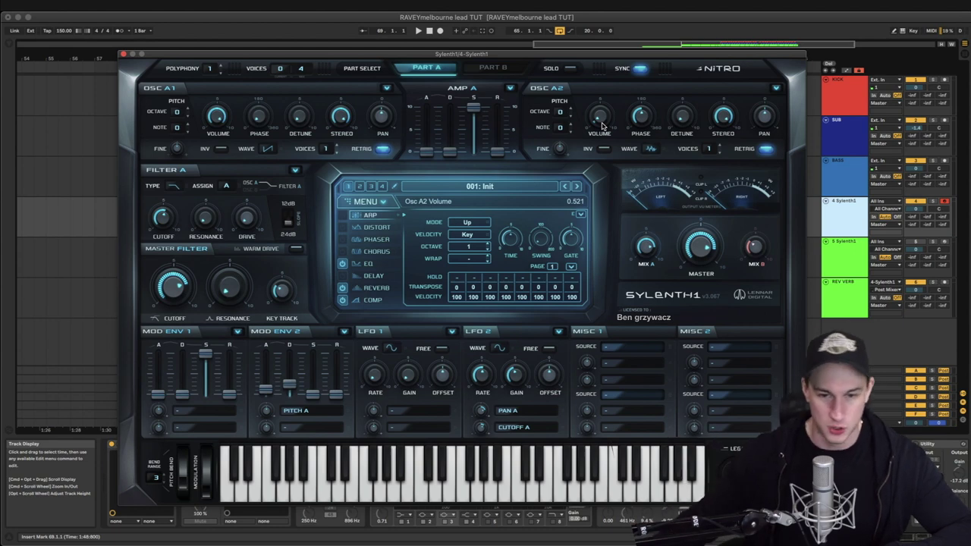
Review Sylenth1's Part B oscillator and mix settings and Part A's filter type options, and close the plug-in window
left_click(491, 69)
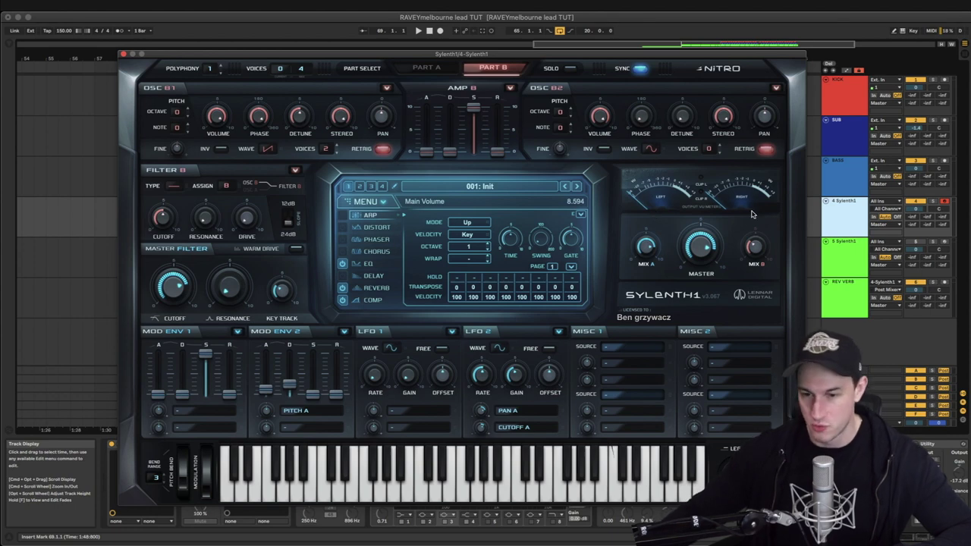
left_click_drag(753, 250, 746, 278)
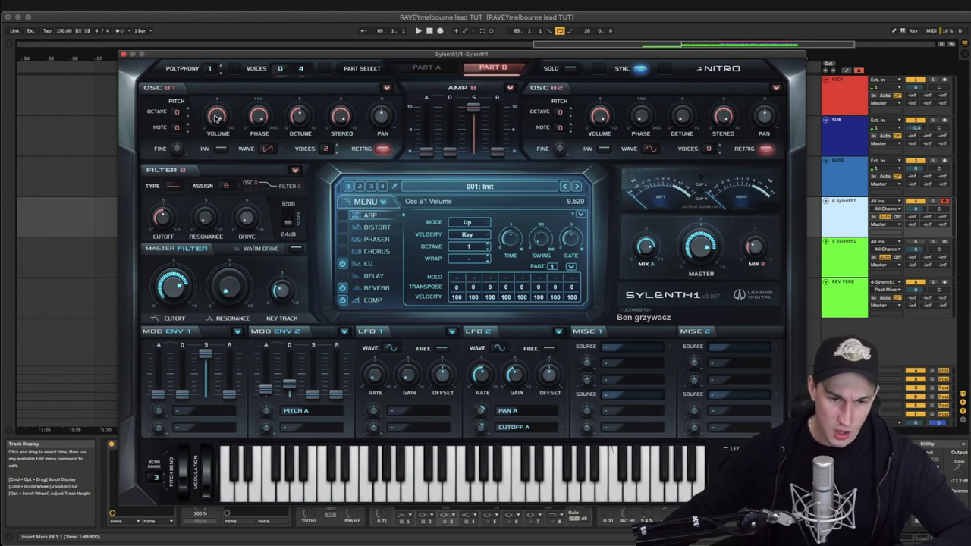
left_click(258, 116, "ctrl")
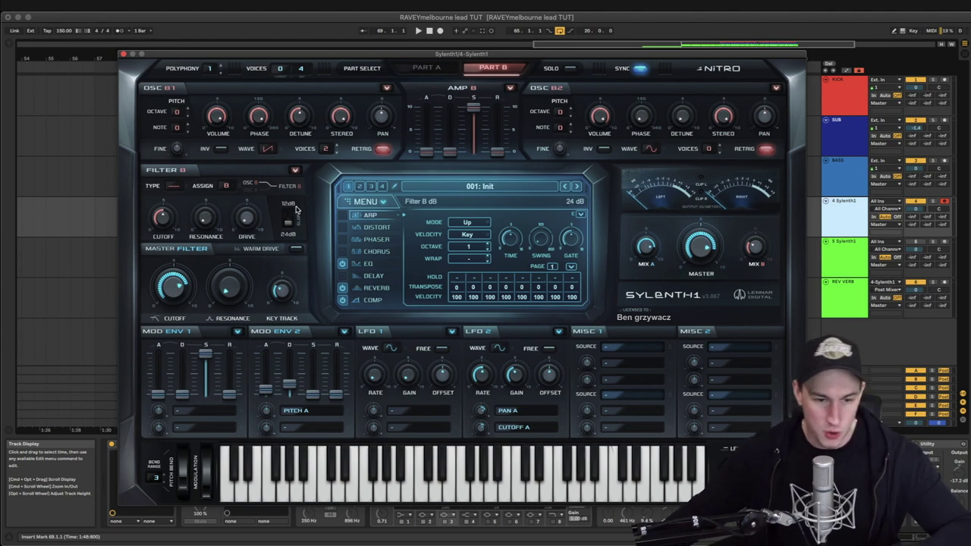
left_click(433, 70)
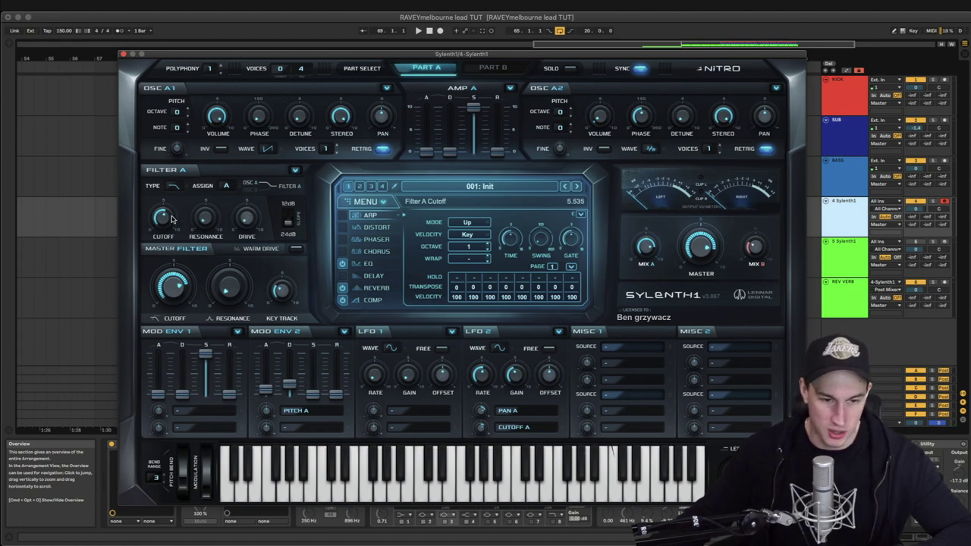
left_click(173, 186)
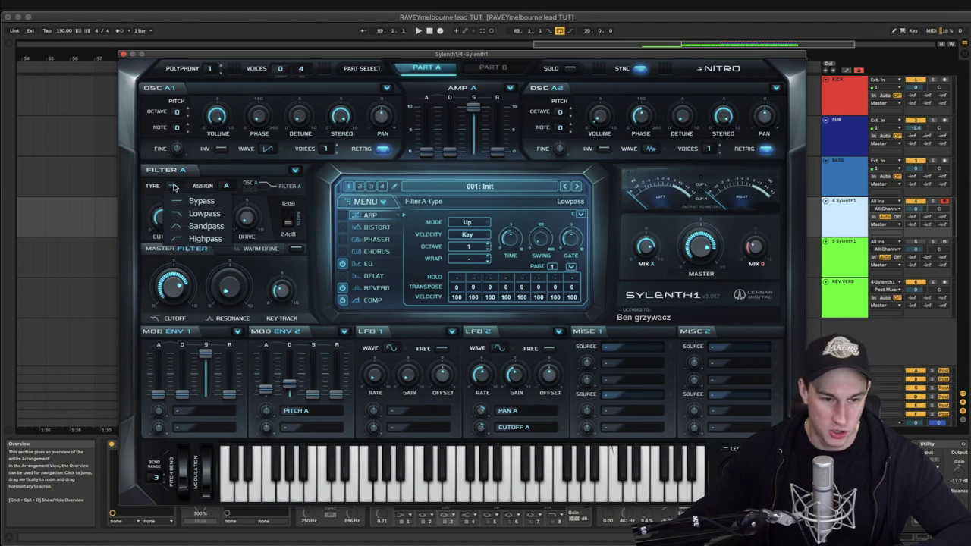
left_click(174, 187)
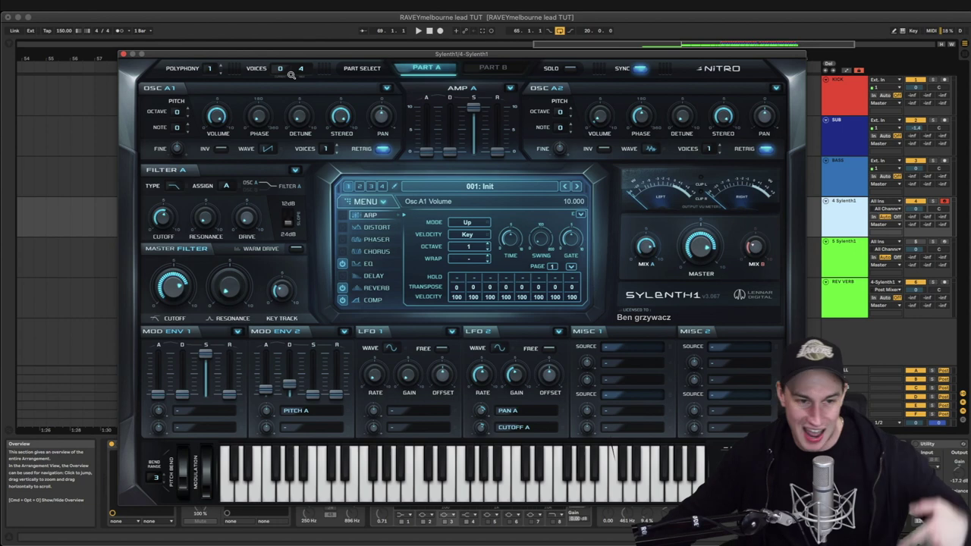
left_click(124, 55)
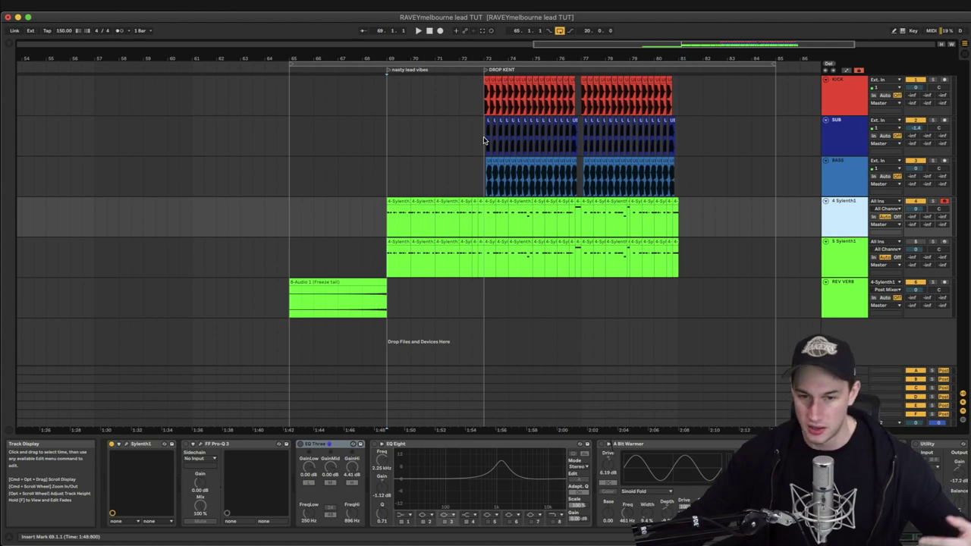
Re-enable FF Pro-Q 3 on the lead track and inspect each of its four EQ bands in the plug-in window
left_click(186, 446)
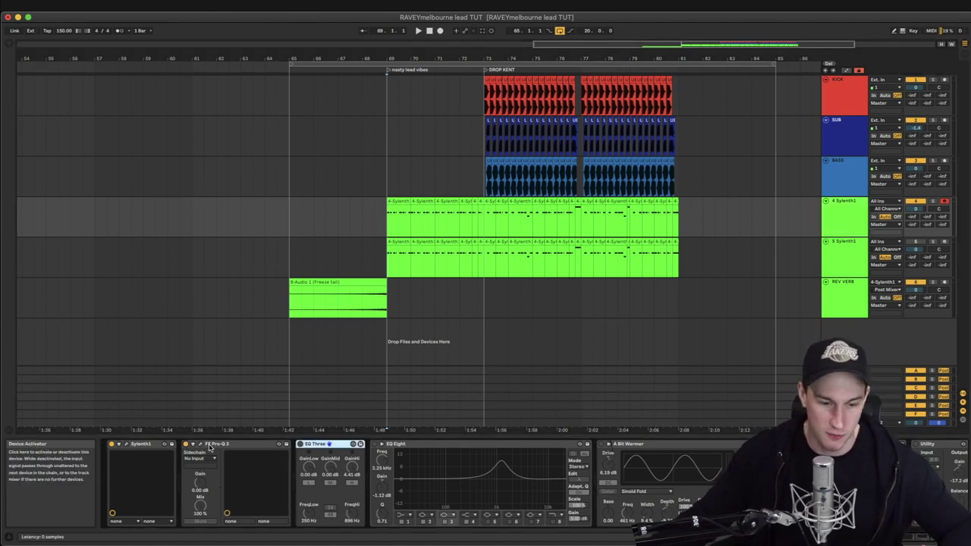
left_click(200, 445)
left_click_drag(679, 197, 583, 93)
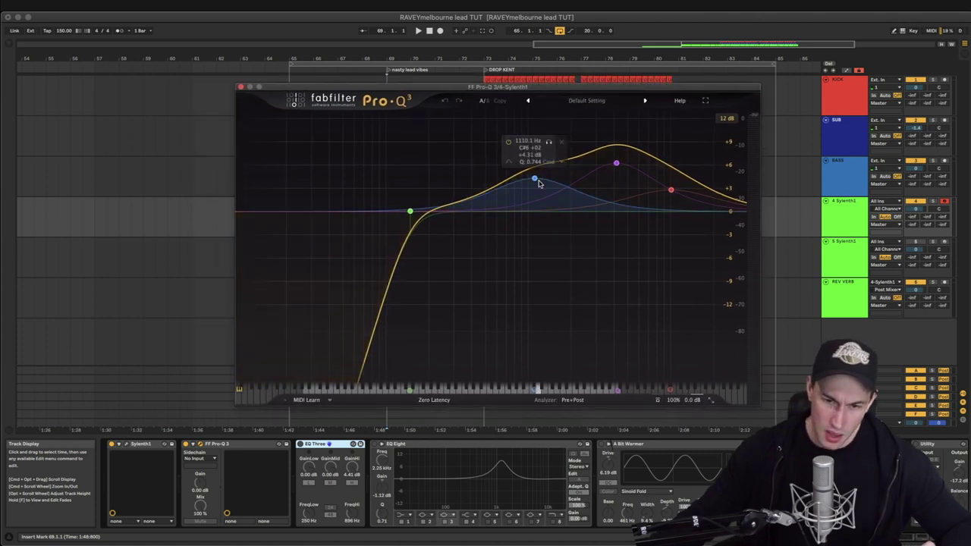
mouse_move(410, 211)
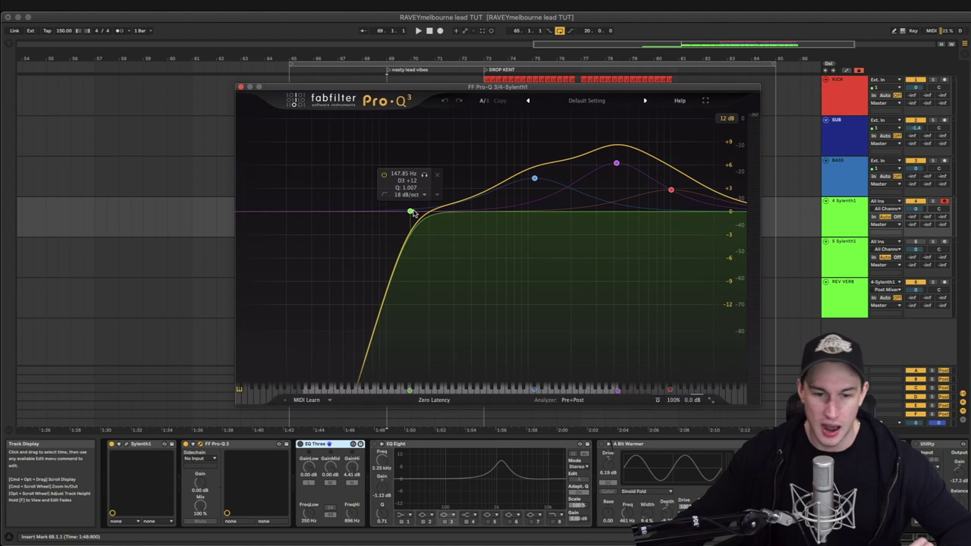
mouse_move(537, 184)
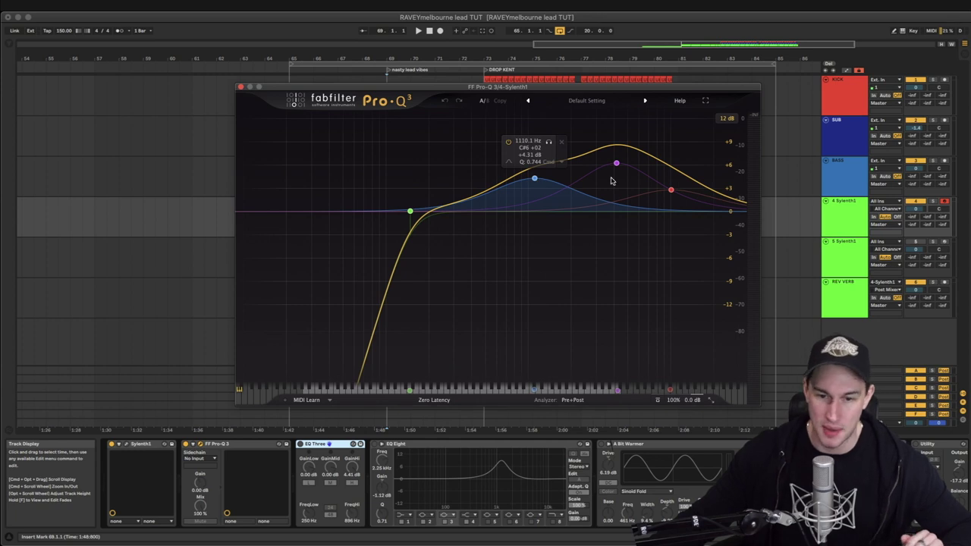
mouse_move(616, 165)
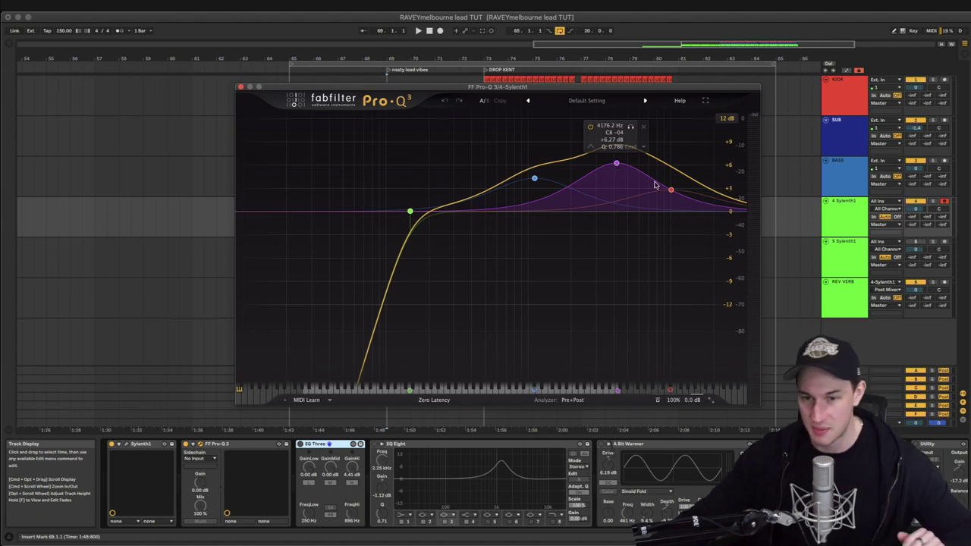
mouse_move(670, 199)
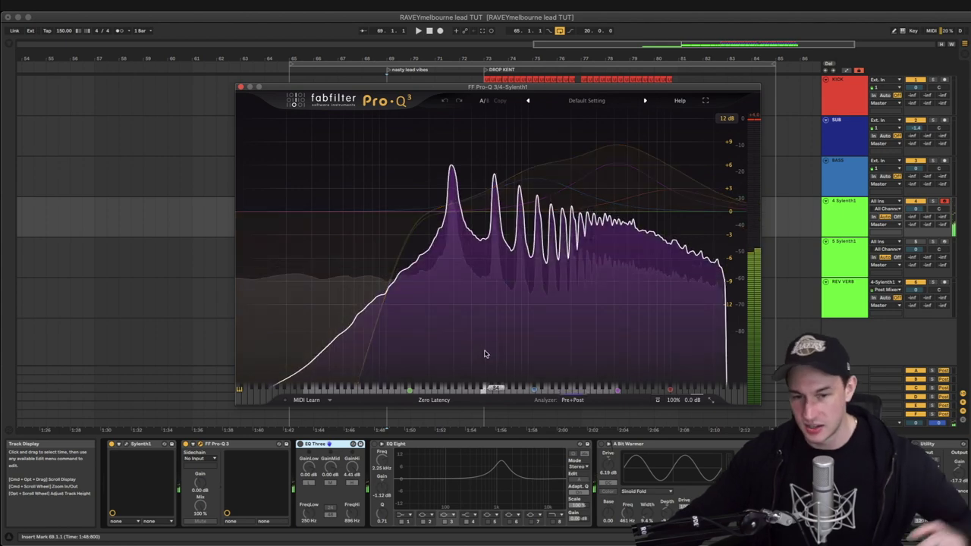
left_click(241, 87)
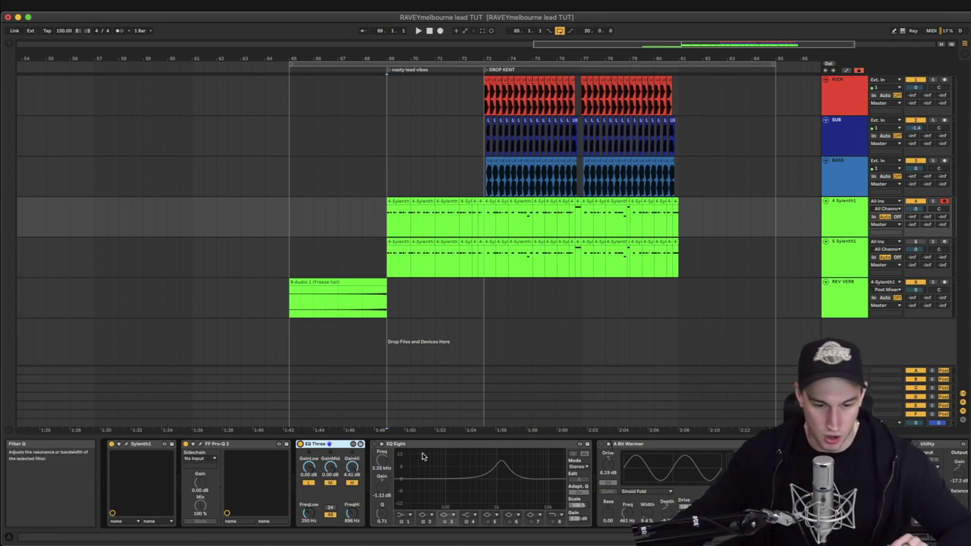
Re-enable EQ Eight, A Bit Warmer and Auto Filter on the lead track, with EQ Eight's boosted second band selected
left_click(374, 444)
left_click(601, 443)
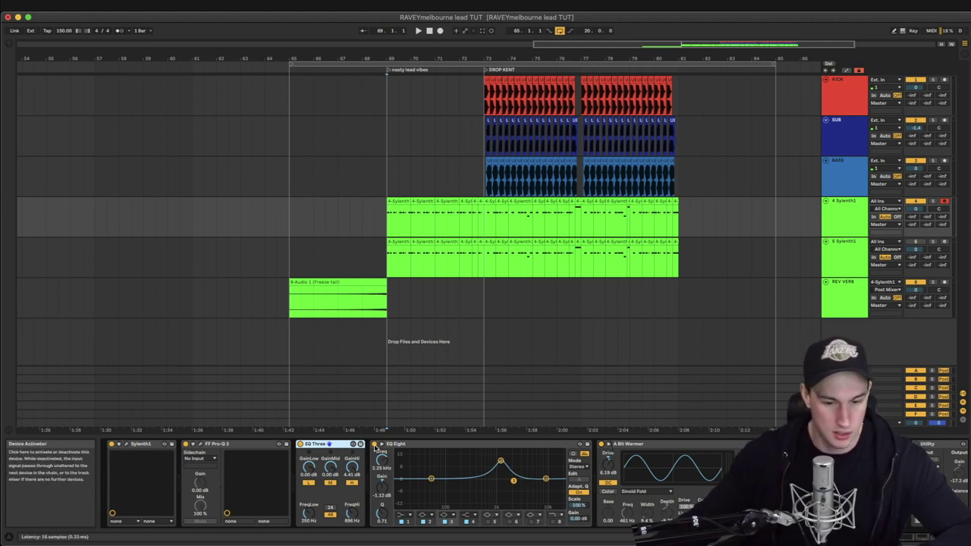
left_click(501, 476)
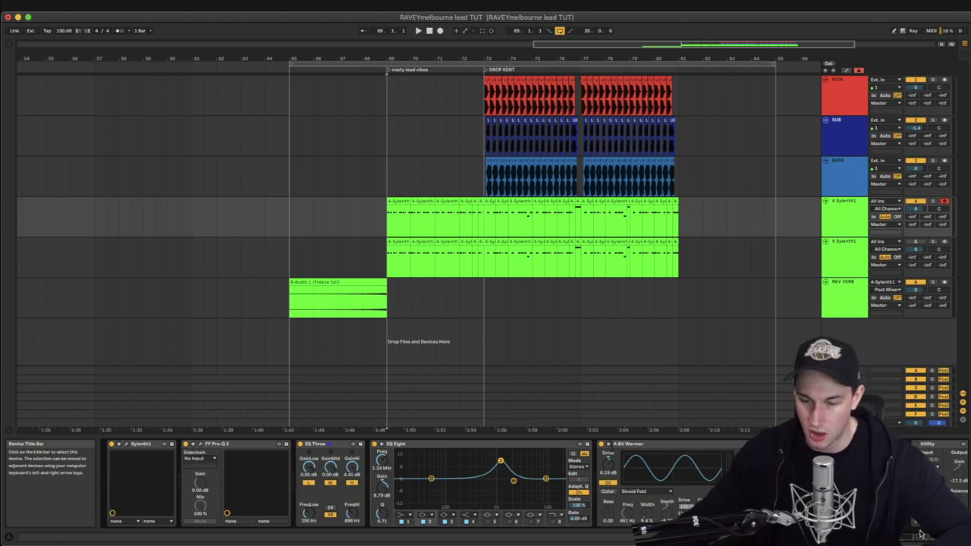
scroll(651, 457, "right", 5)
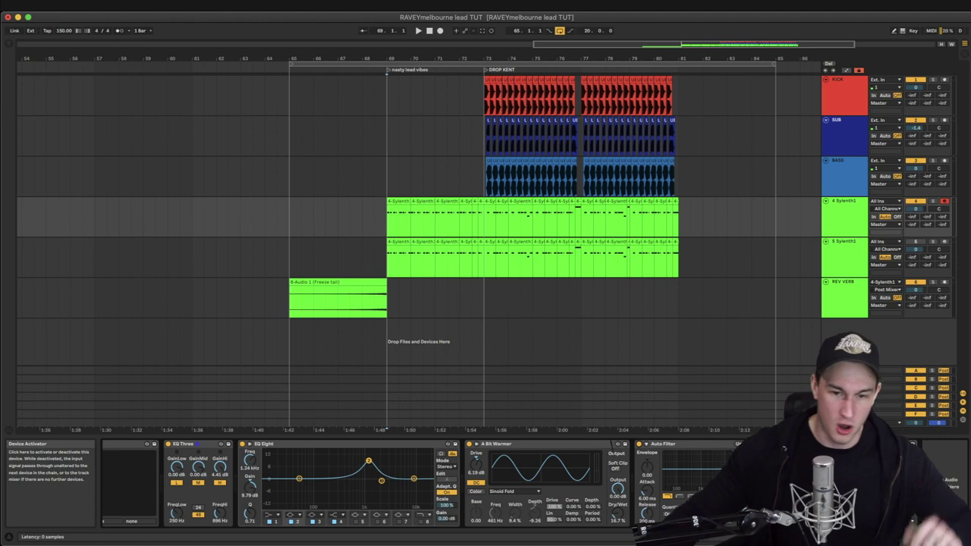
Solo the KICK track and play it from the DROP KENT marker at bar 73
left_click(483, 173)
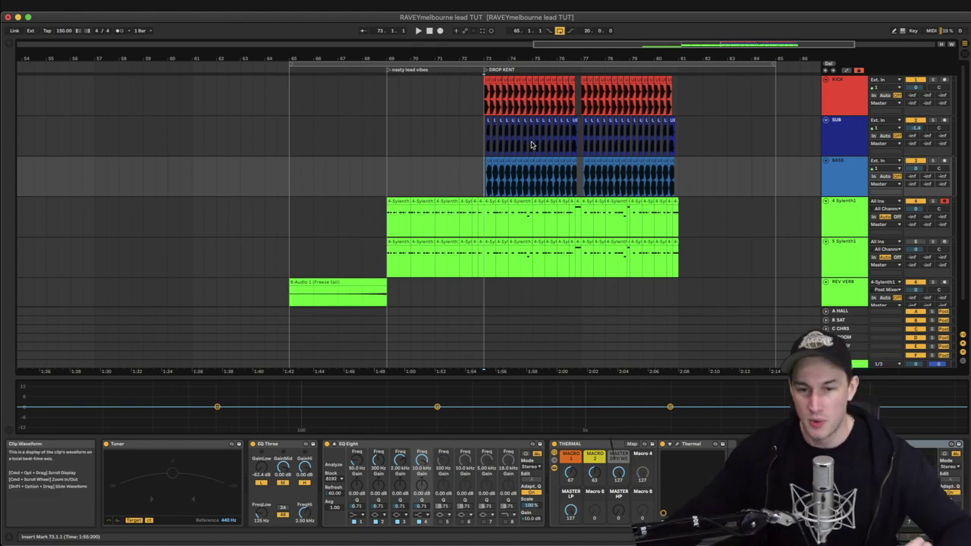
key("plus")
key("plus")
key("plus")
left_click(493, 94)
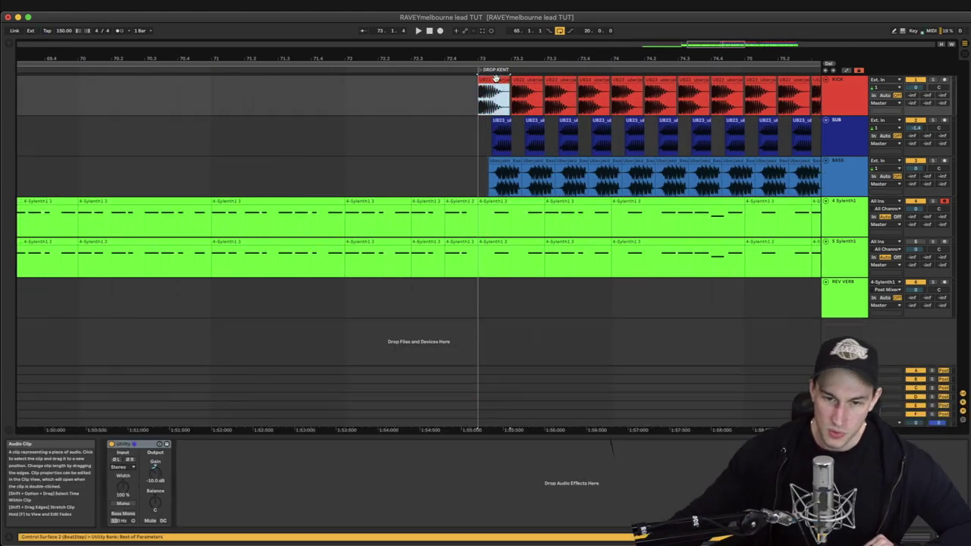
left_click(932, 80)
left_click(484, 104)
key("space")
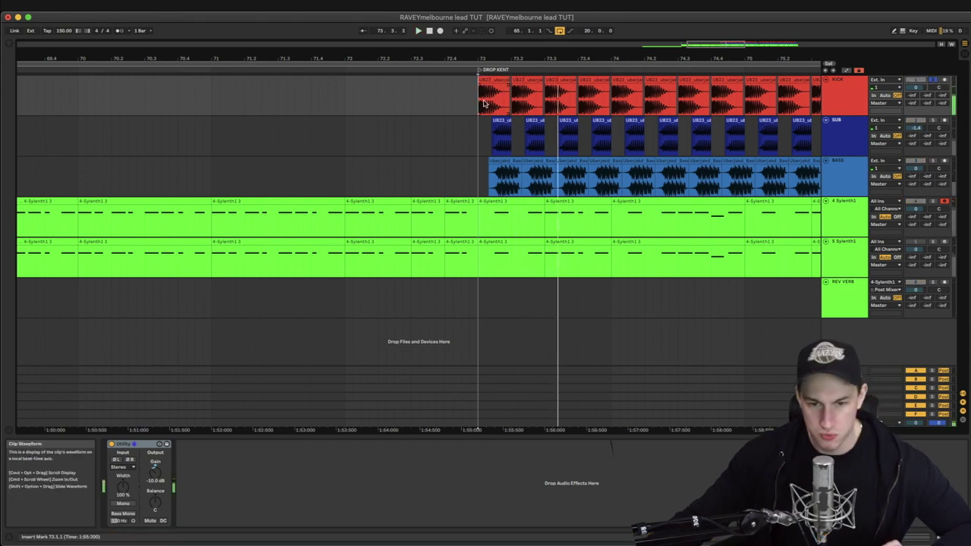
Examine the first kick clip's waveform close up and place the insert marker inside it at 73.1.2
left_click_drag(496, 59, 496, 91)
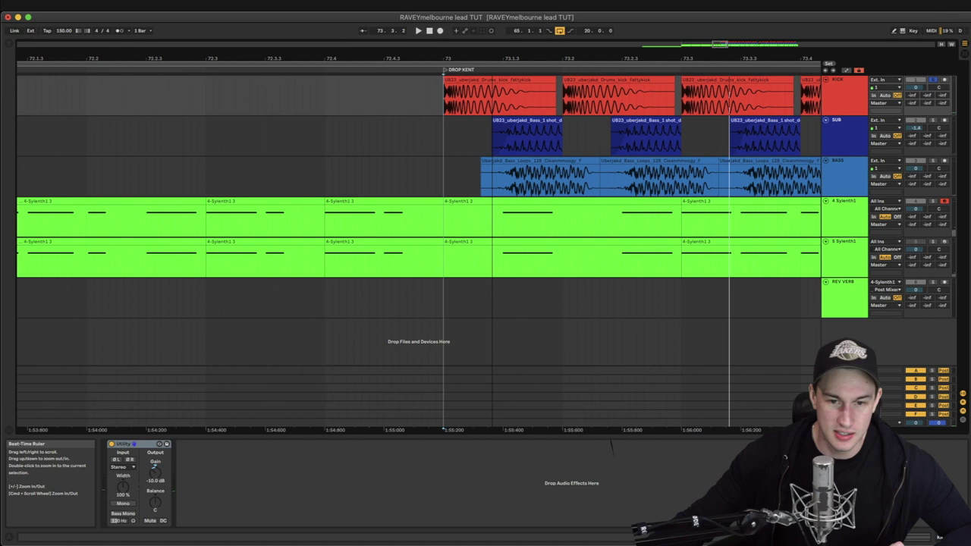
left_click(486, 89)
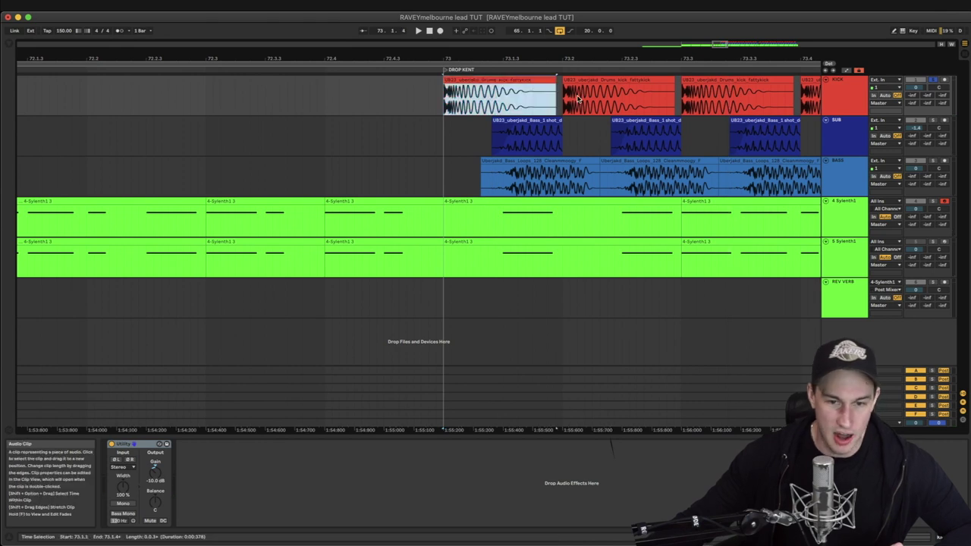
left_click(495, 97)
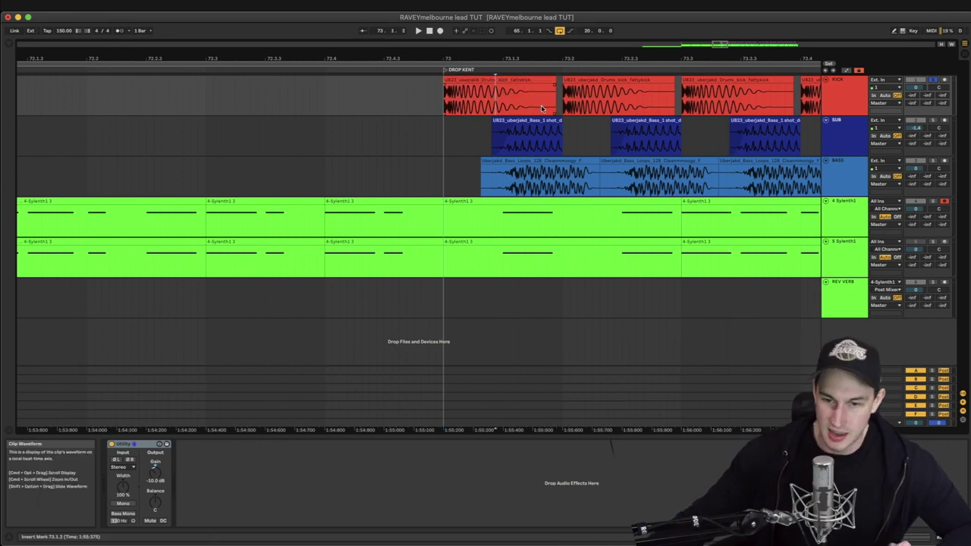
Solo and play the SUB track from the DROP KENT marker, and do the same with the BASS track
left_click(458, 134)
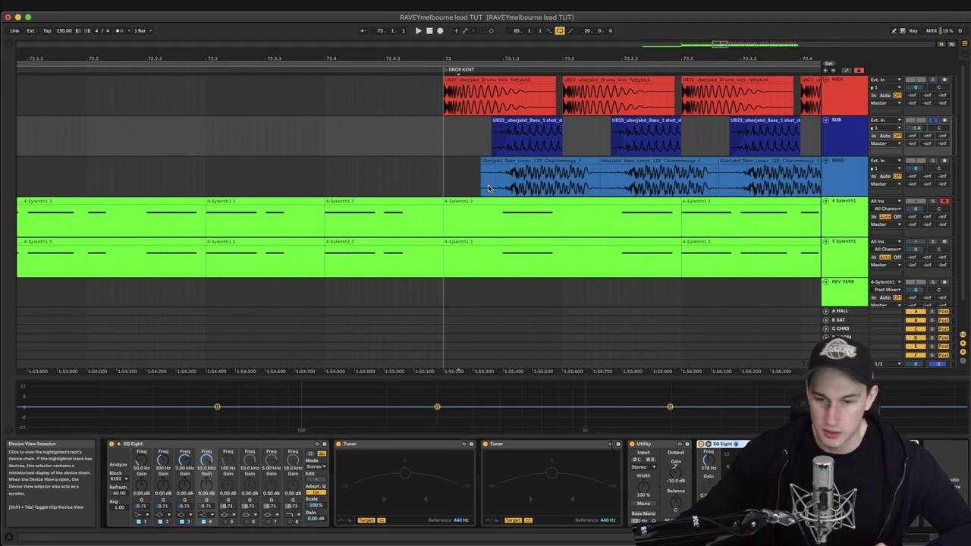
key("space")
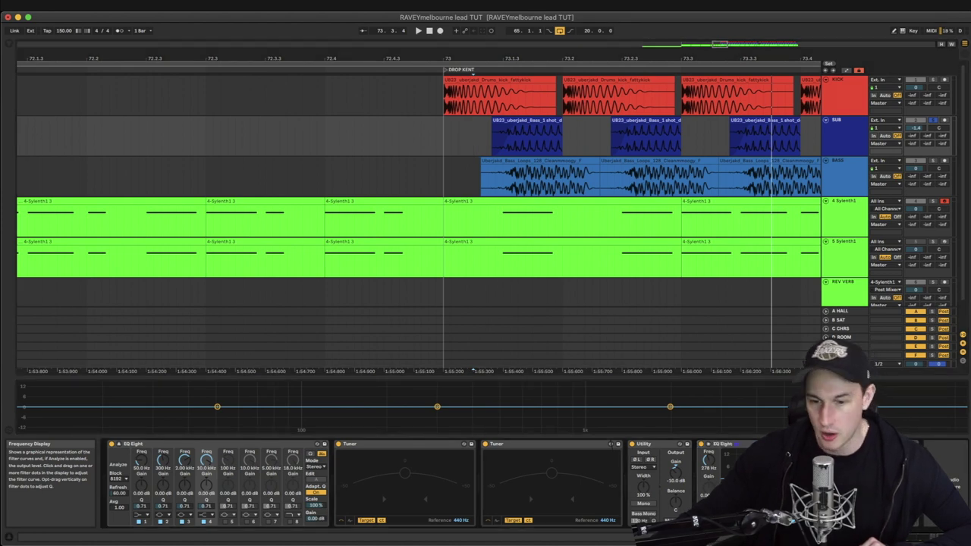
left_click(584, 173)
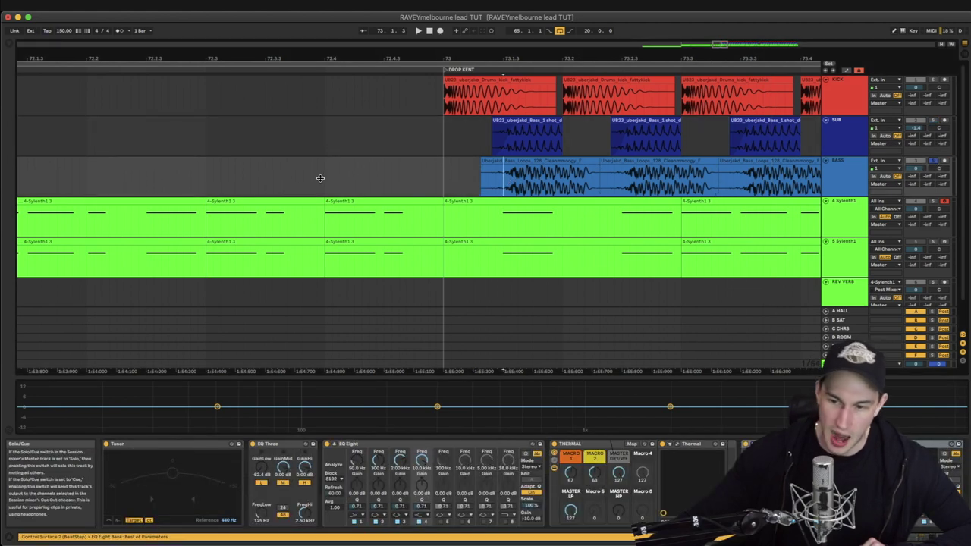
key("space")
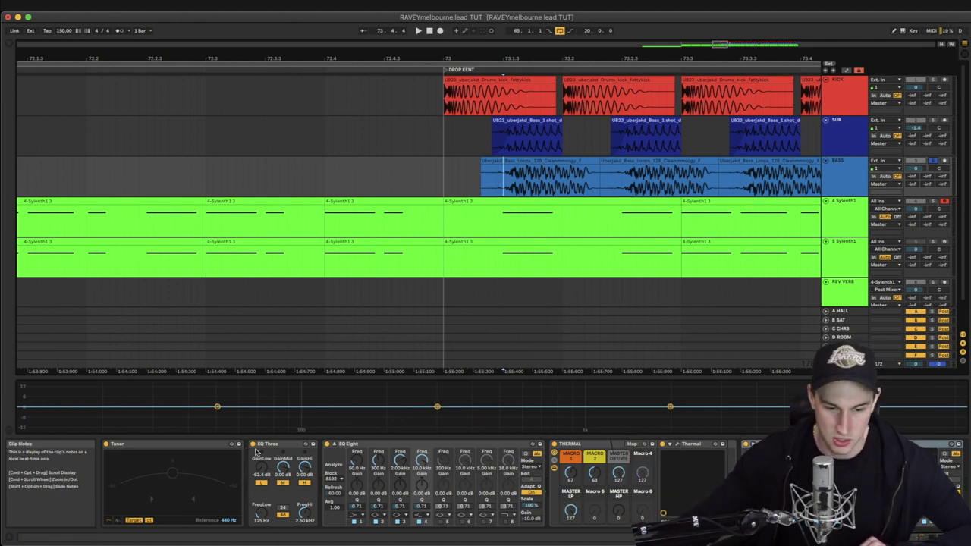
Open the Thermal plug-in on the BASS track and show its detailed view with the stages and modulators
left_click(278, 445)
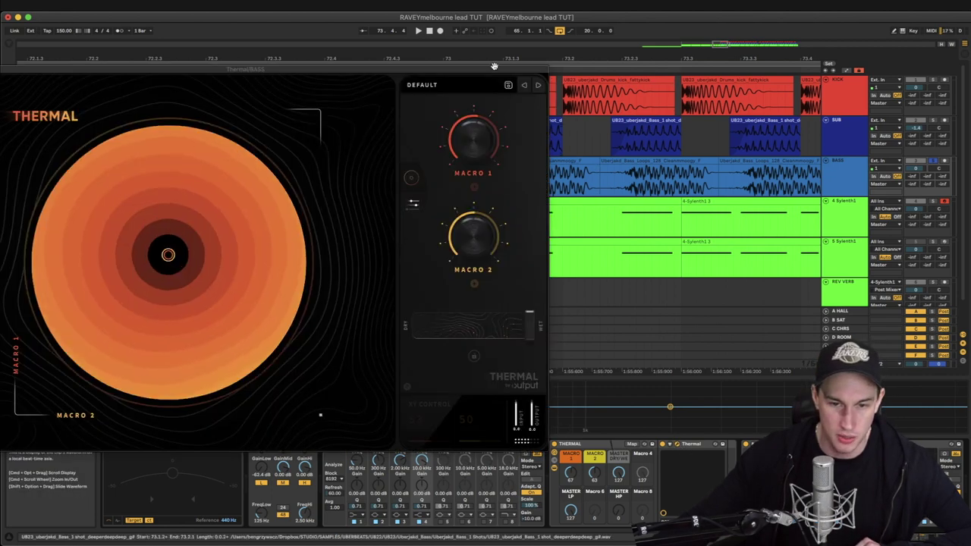
left_click_drag(378, 72, 587, 174)
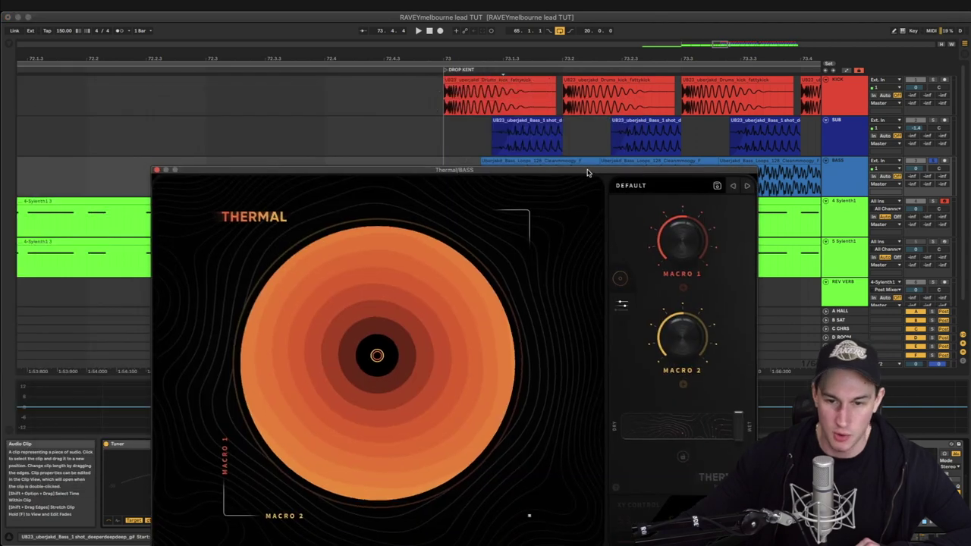
left_click(623, 307)
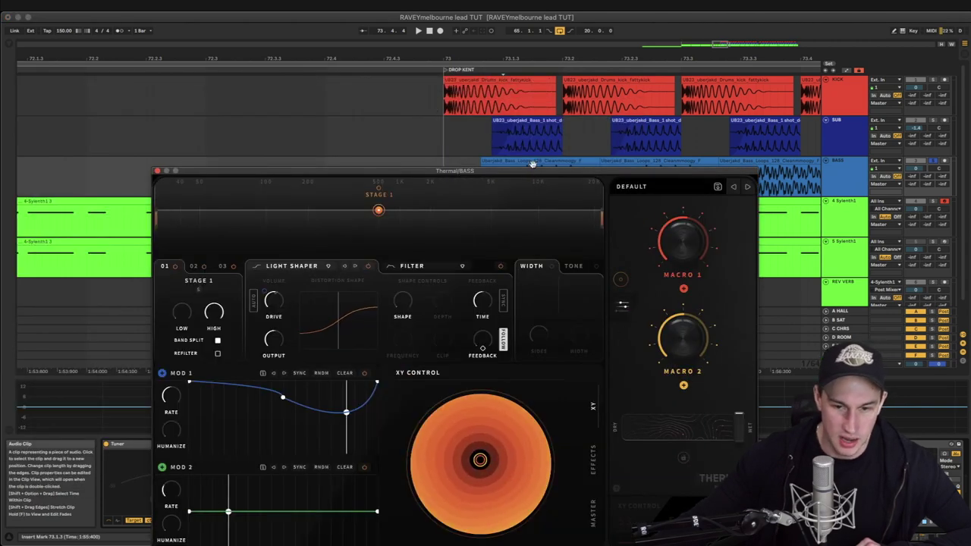
left_click_drag(510, 171, 582, 109)
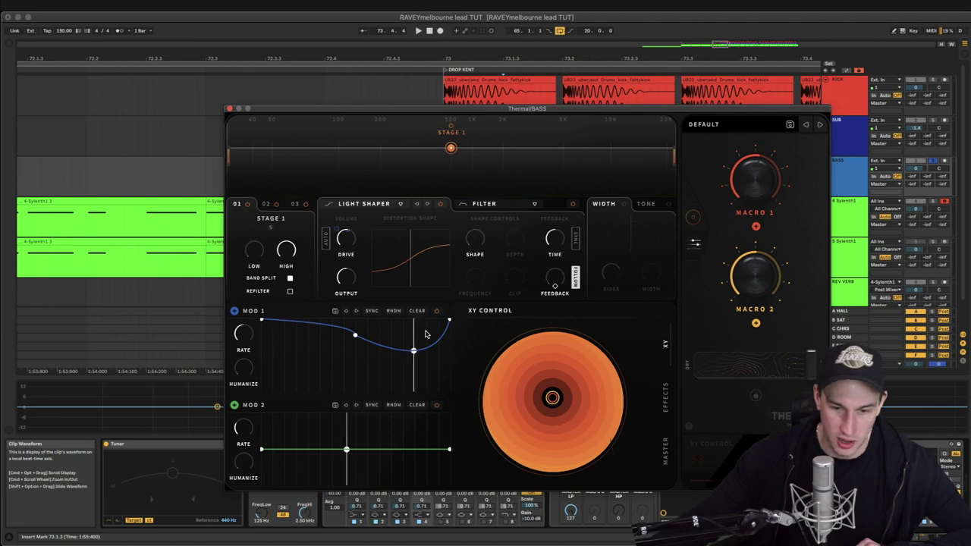
Reposition the Thermal window beside the arrangement and examine Stage 1's filter page, especially the cutoff and its MOD 1 curve
left_click_drag(793, 114, 683, 226)
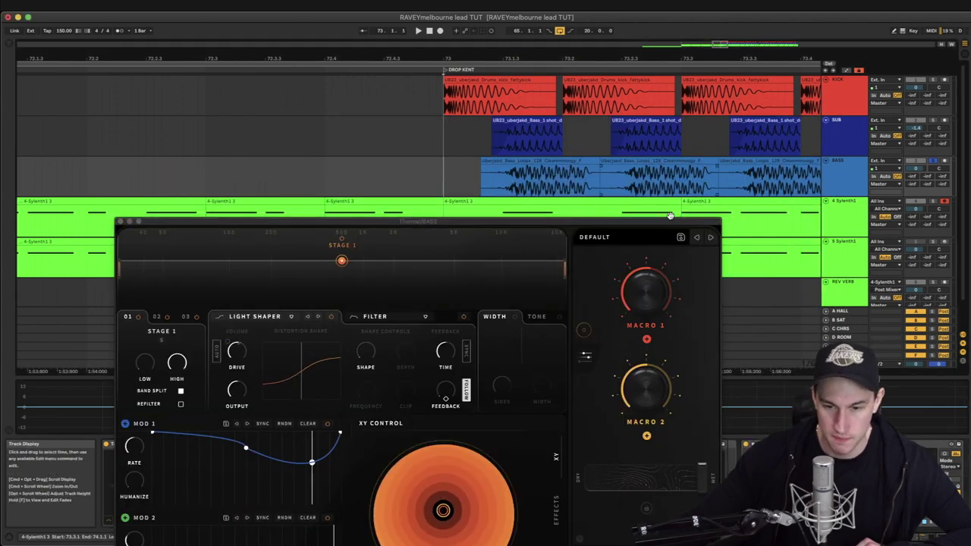
left_click_drag(605, 225, 496, 82)
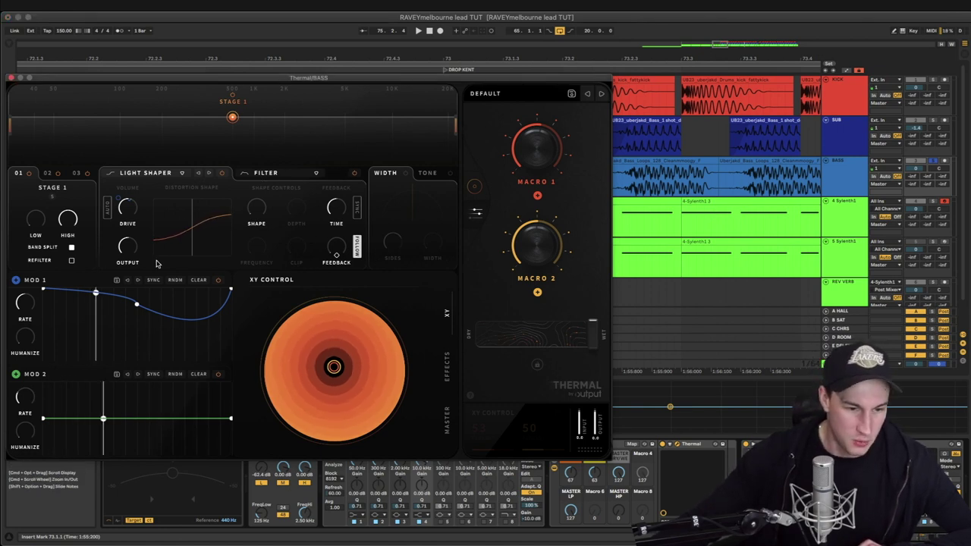
left_click(314, 177)
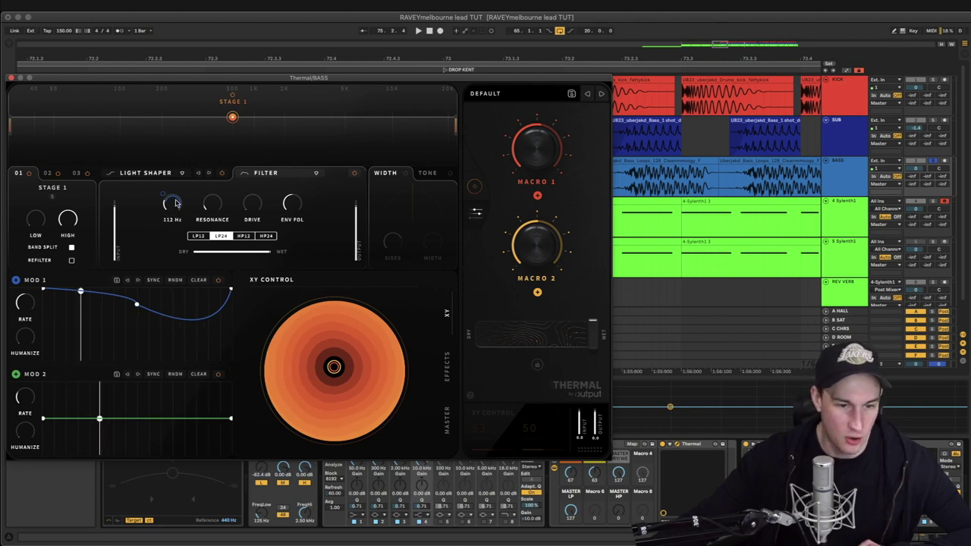
mouse_move(162, 199)
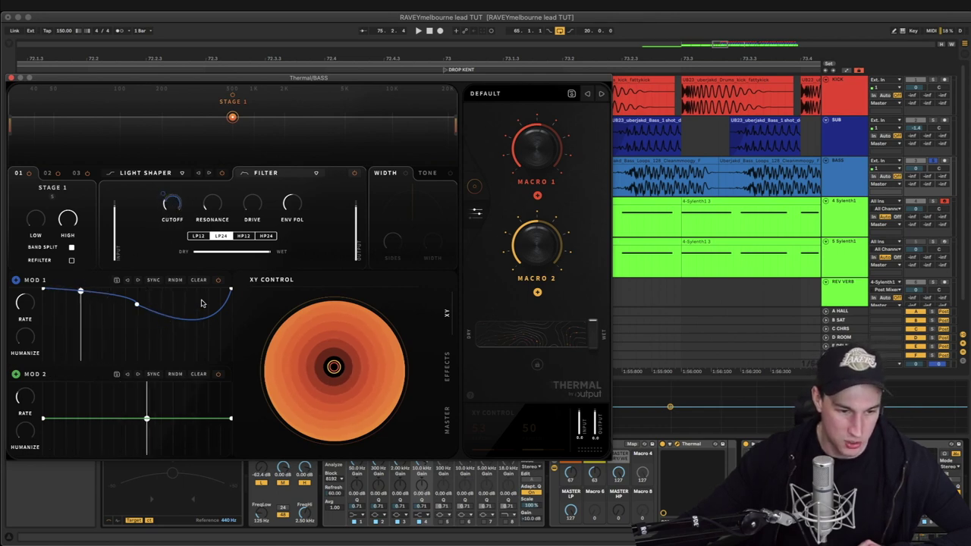